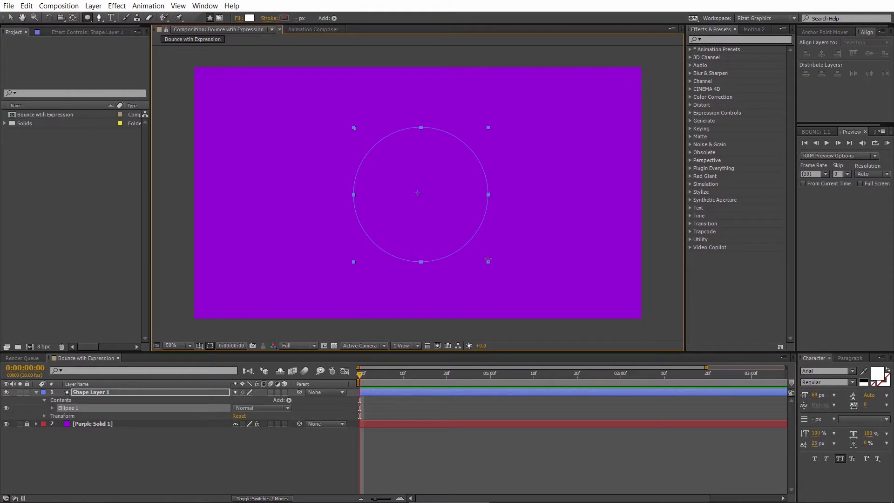
Step: Centre the circle's anchor point within the shape and align the circle to the composition's horizontal and vertical centre
click(825, 32)
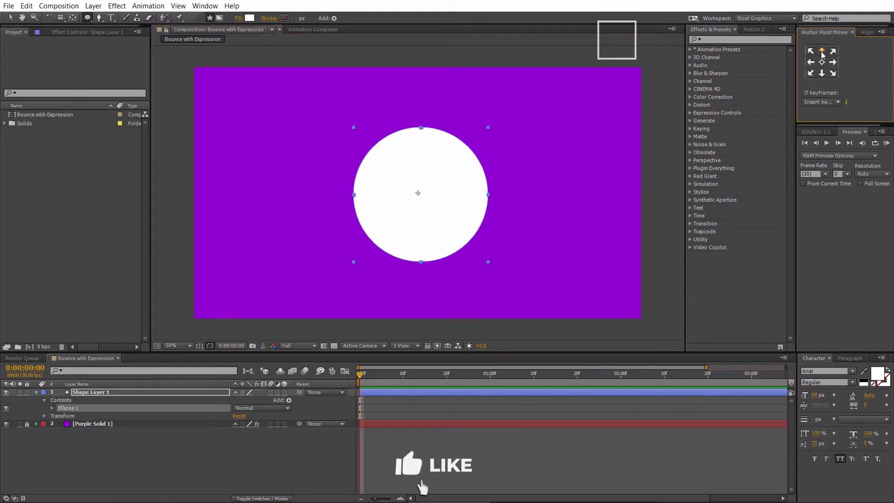
click(823, 63)
click(867, 32)
click(869, 53)
click(822, 53)
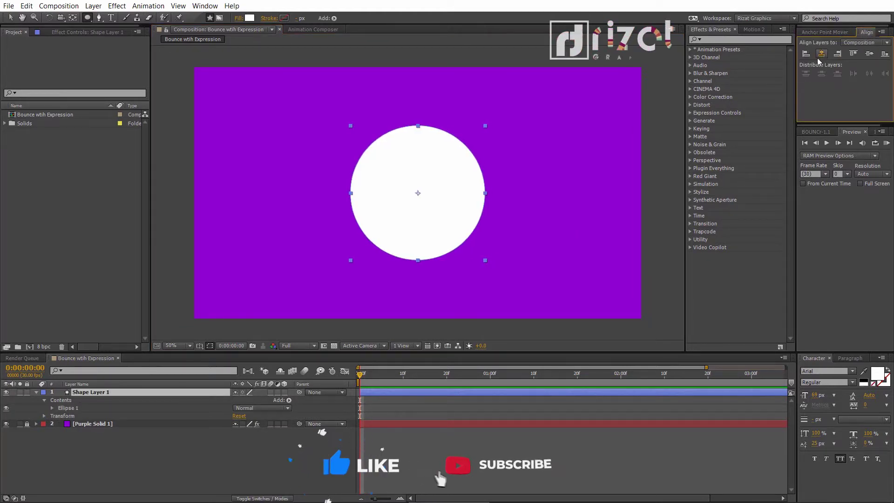
click(164, 437)
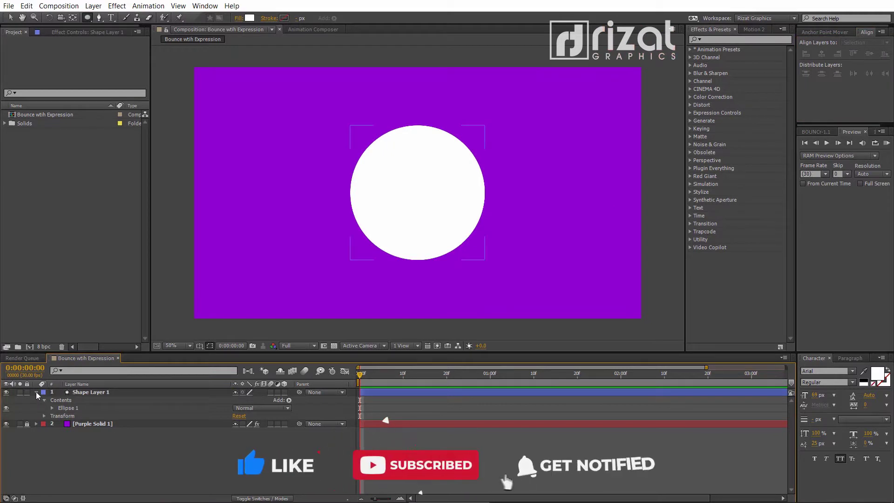
Step: Show only Shape Layer 1's Scale property and place a 100% Scale keyframe at frame 10
click(37, 392)
click(105, 393)
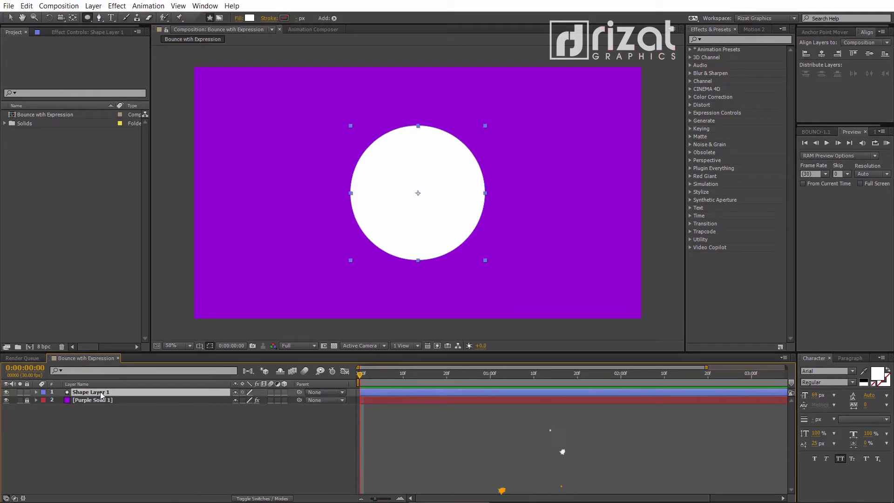
key(s)
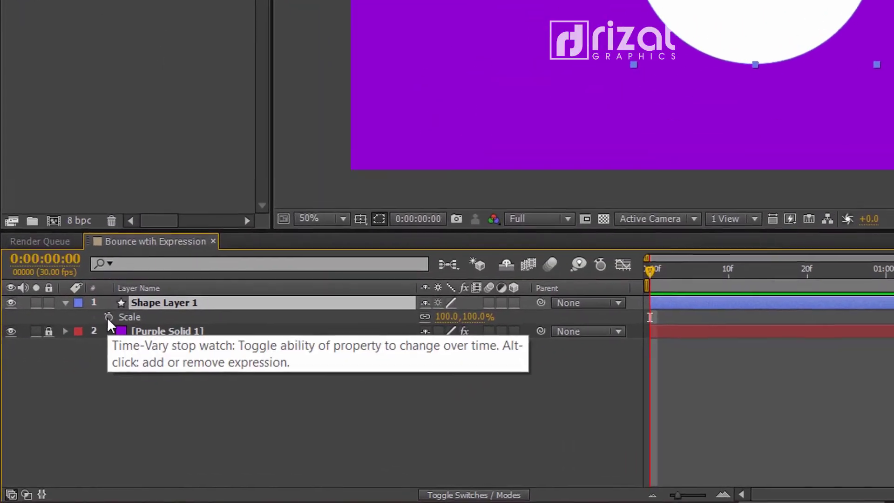
click(60, 400)
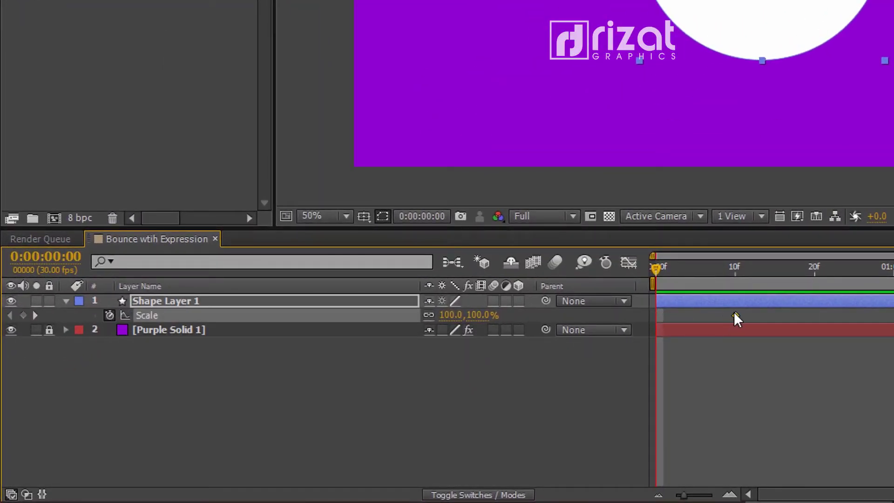
click(736, 270)
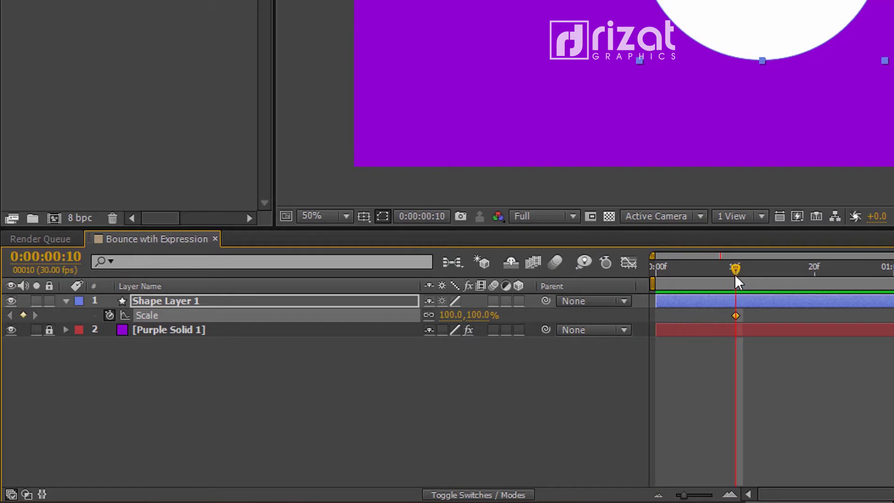
Step: Set Shape Layer 1's Scale to 0% at frame 0
drag(736, 277, 646, 289)
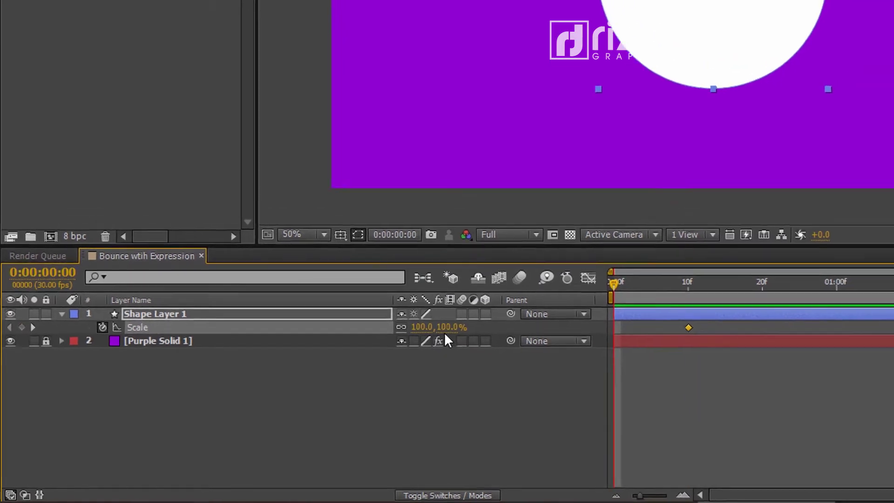
click(475, 316)
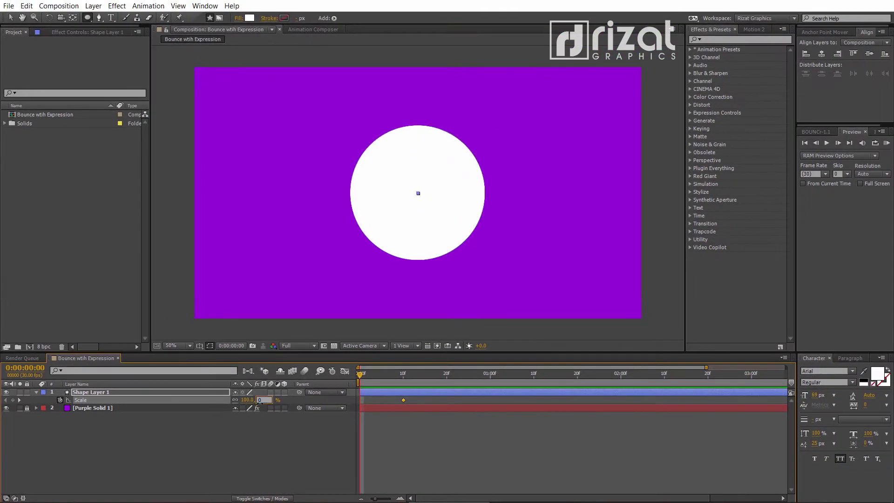
key(Return)
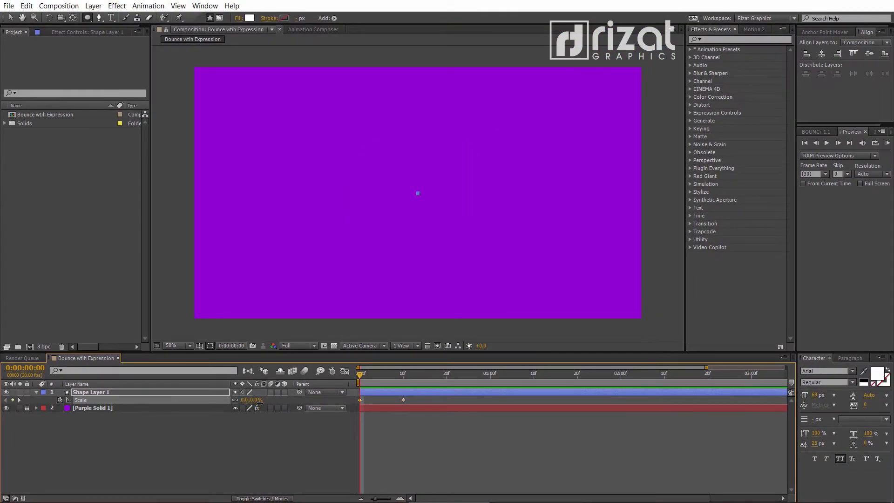
Step: Play a RAM preview of the circle's scale-up animation
click(289, 452)
click(887, 143)
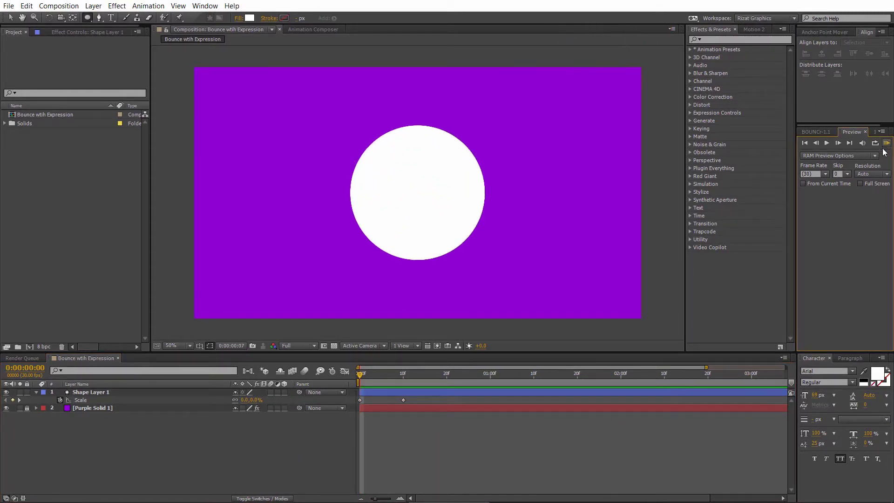
key(space)
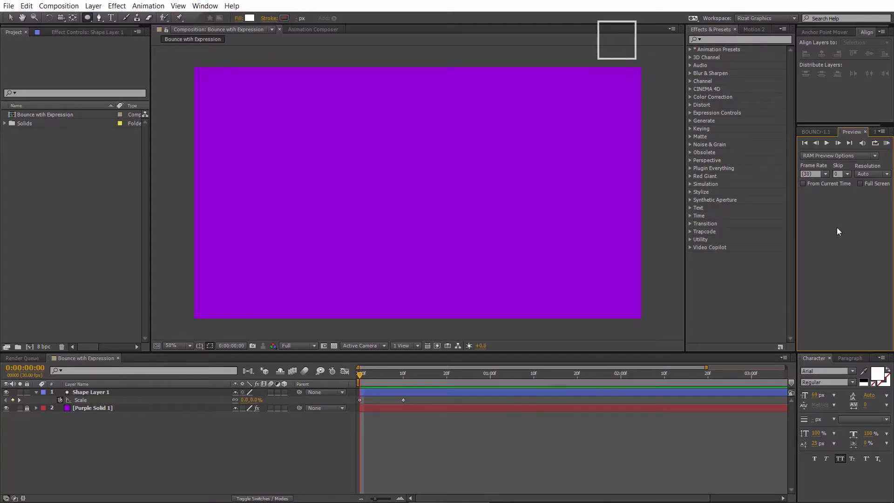
Step: Switch to Notepad++, copy the whole Scale Bounce Expression code, and return to After Effects
key(alt+Tab)
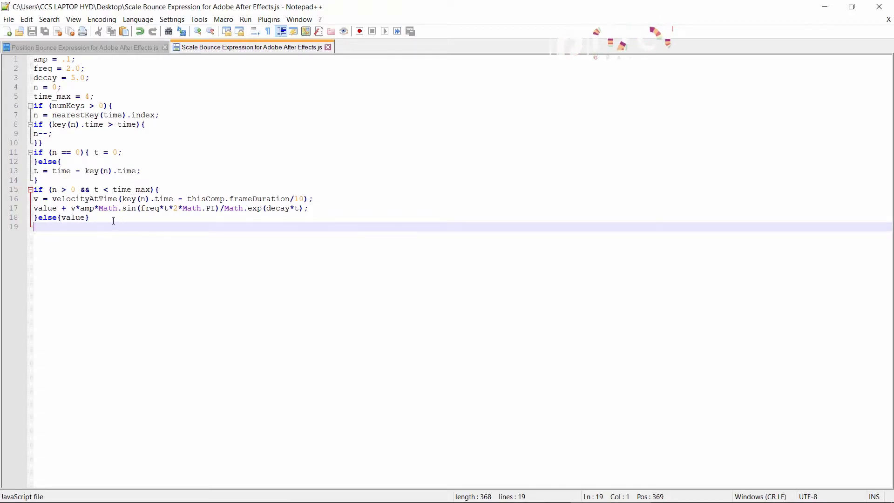
drag(116, 219, 14, 68)
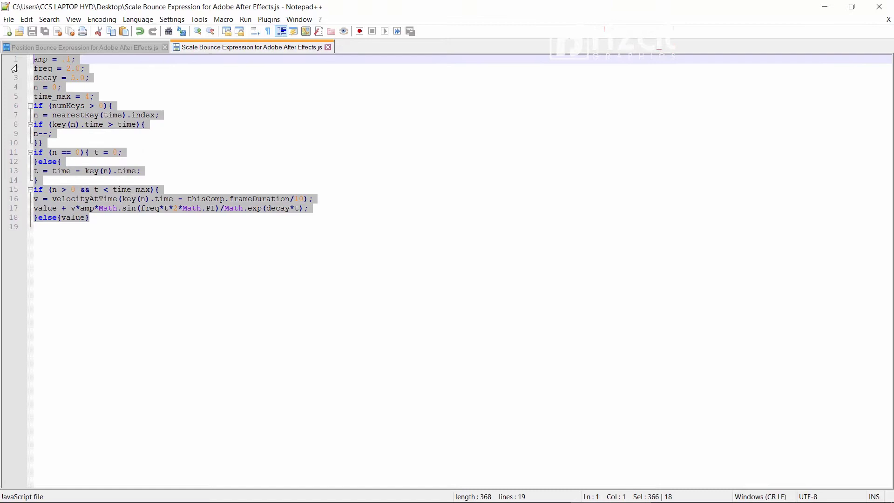
right_click(57, 88)
click(66, 102)
key(alt+Tab)
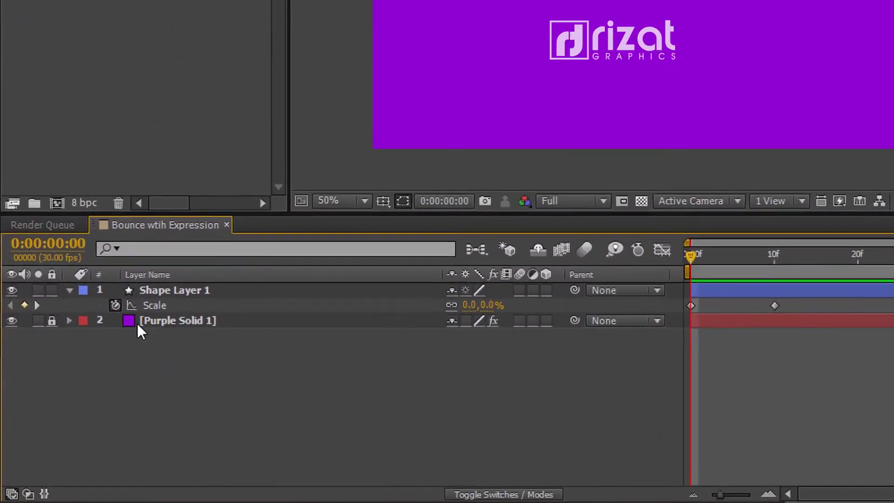
Step: Paste the copied bounce expression onto Shape Layer 1's Scale, enlarge the expression area, and preview the animation
alt+click(123, 294)
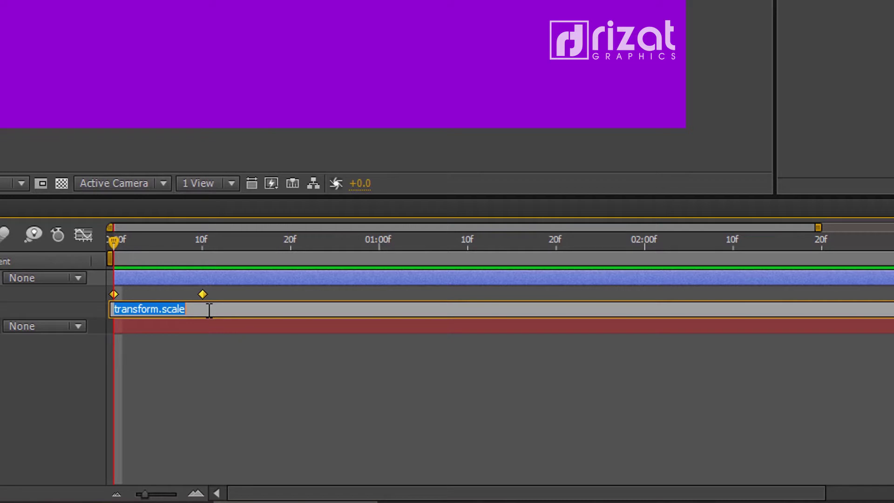
key(ctrl+v)
click(216, 373)
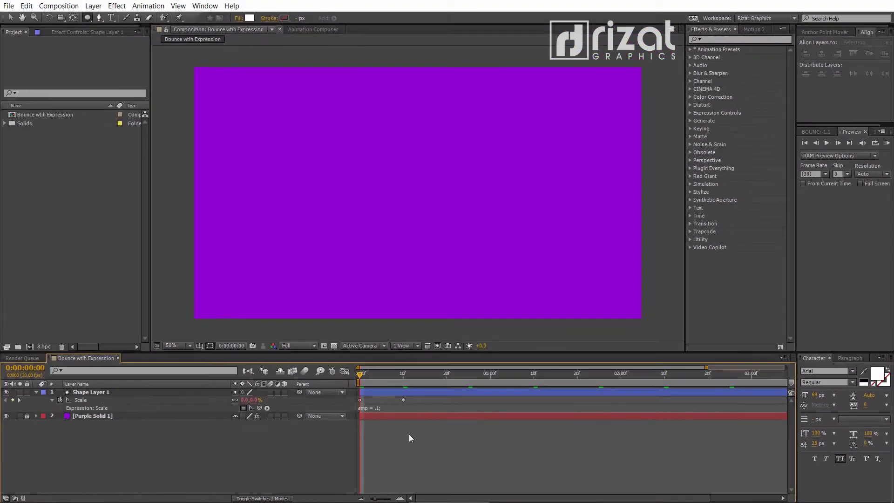
click(710, 408)
click(493, 430)
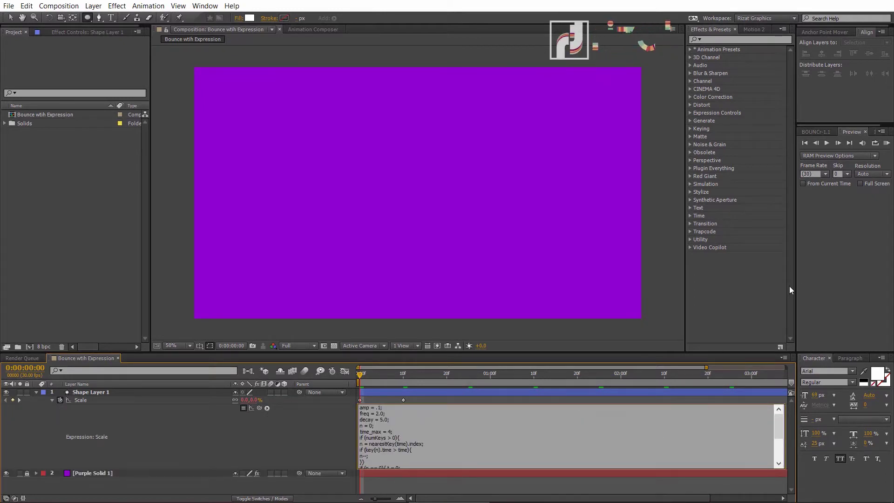
click(889, 144)
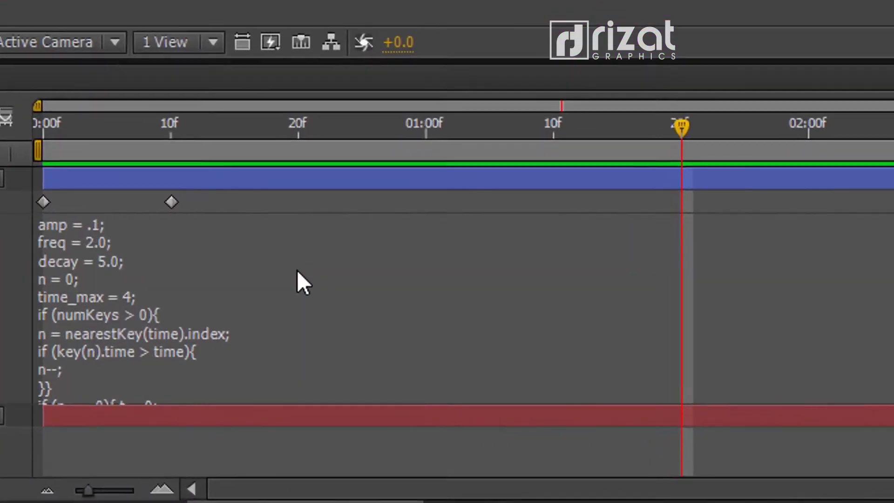
Step: Set the decay value in the Scale expression to 1.0 and preview the bounce
click(403, 382)
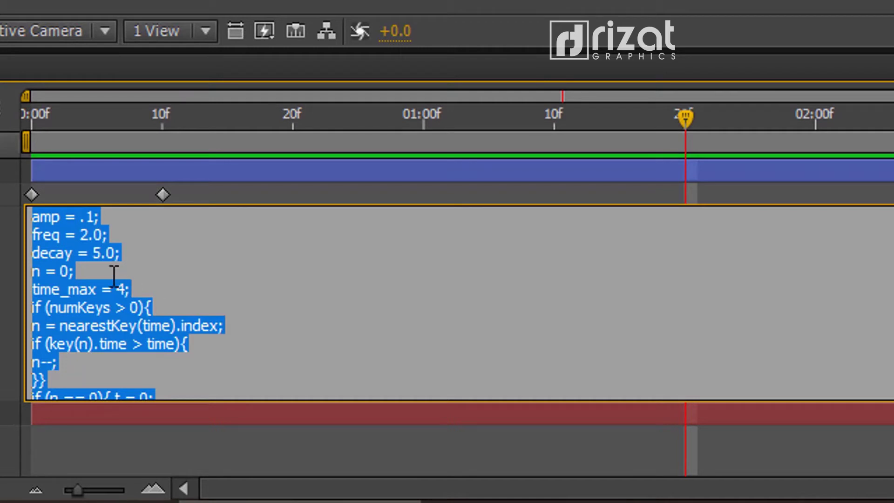
click(94, 259)
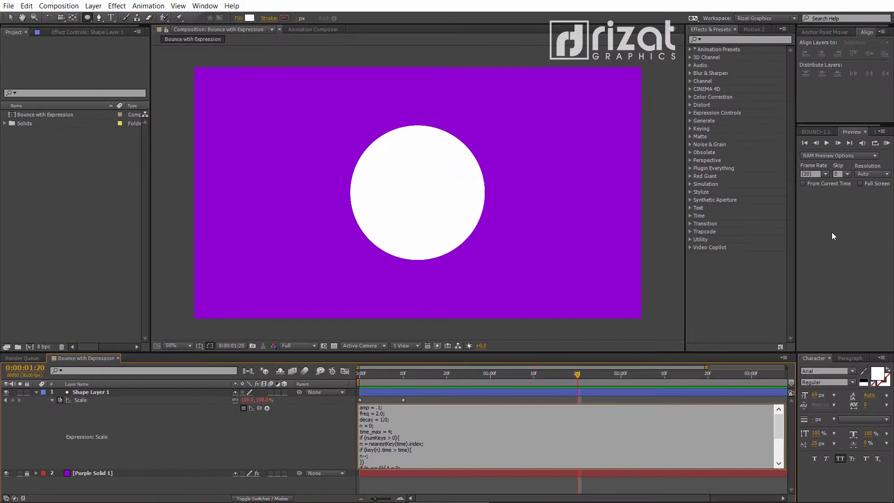
click(832, 231)
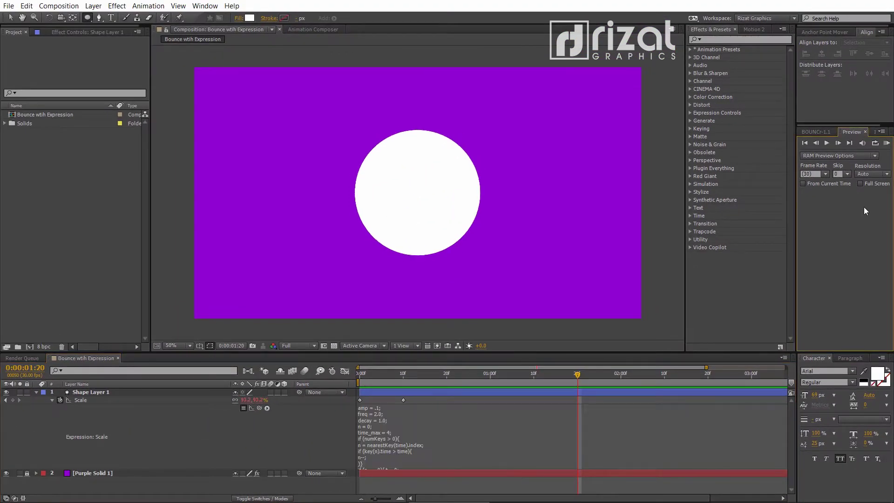
click(887, 143)
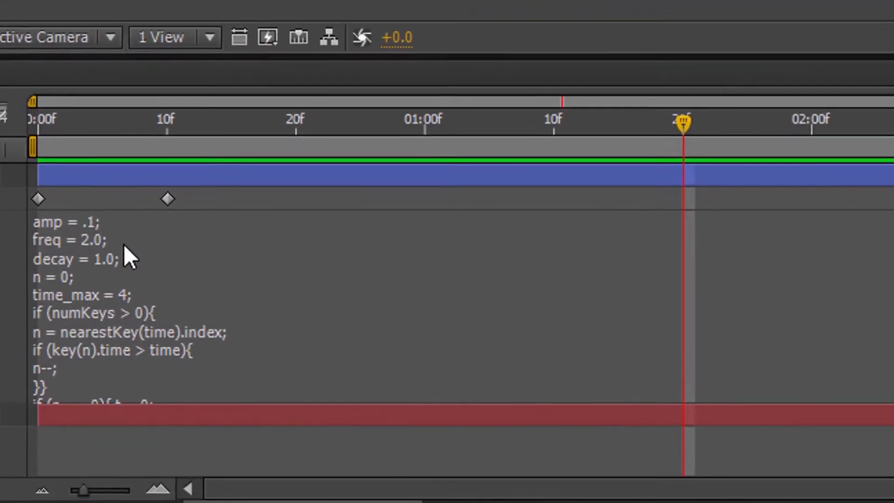
Step: Try an amp value of .5 in the Scale expression, preview the bounce, and undo the change
click(381, 414)
click(91, 224)
key(BackSpace)
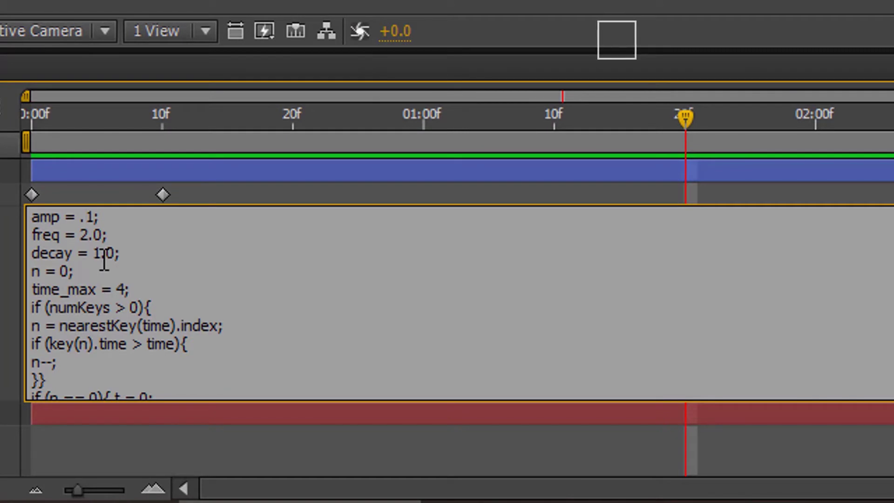
text(5)
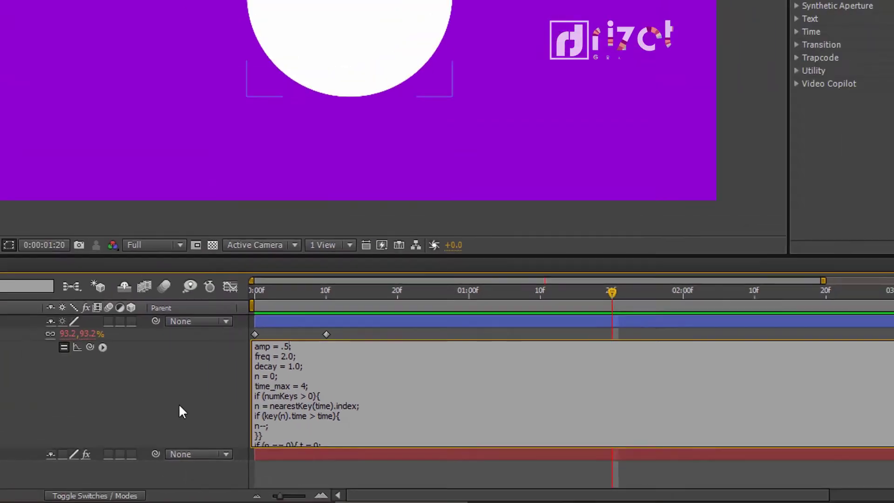
click(178, 403)
click(887, 143)
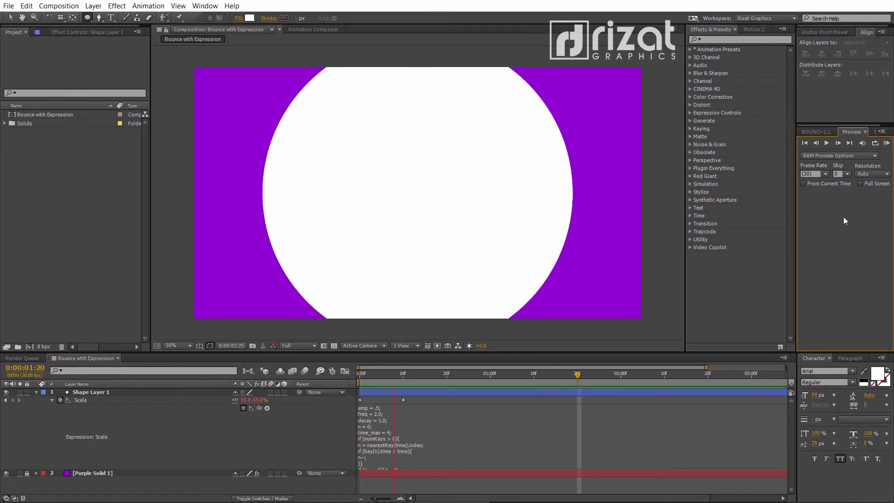
key(space)
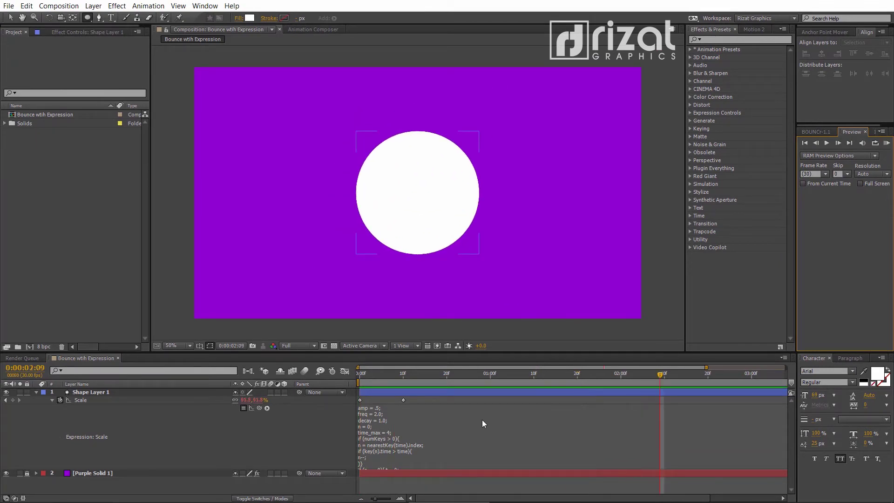
key(ctrl+z)
key(ctrl+z)
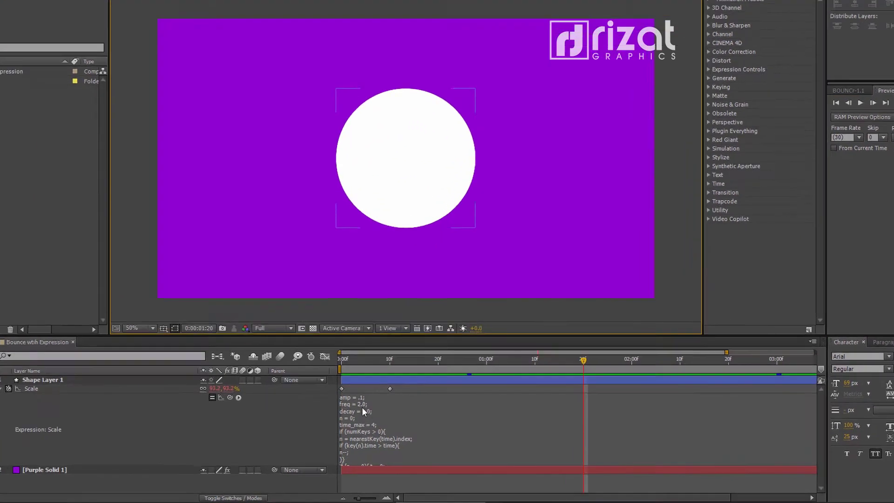
Step: Set the decay value in the Scale expression to 4.0 and preview the bounce
click(378, 427)
click(164, 290)
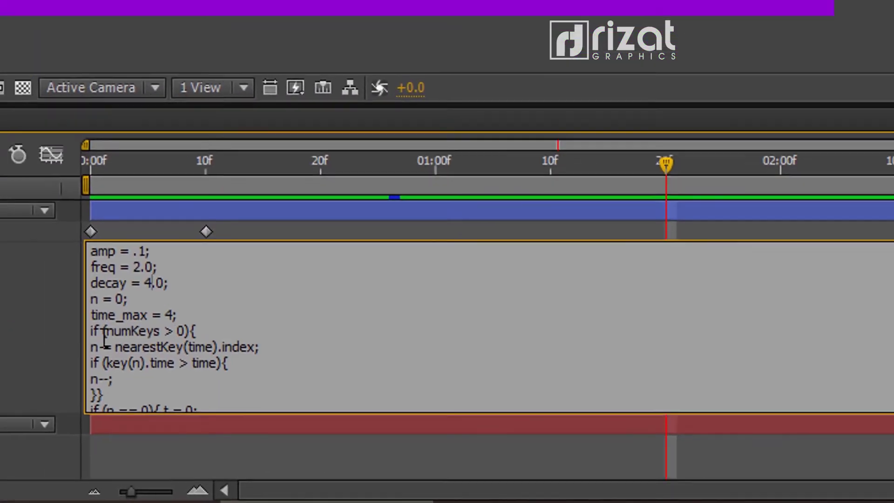
click(284, 427)
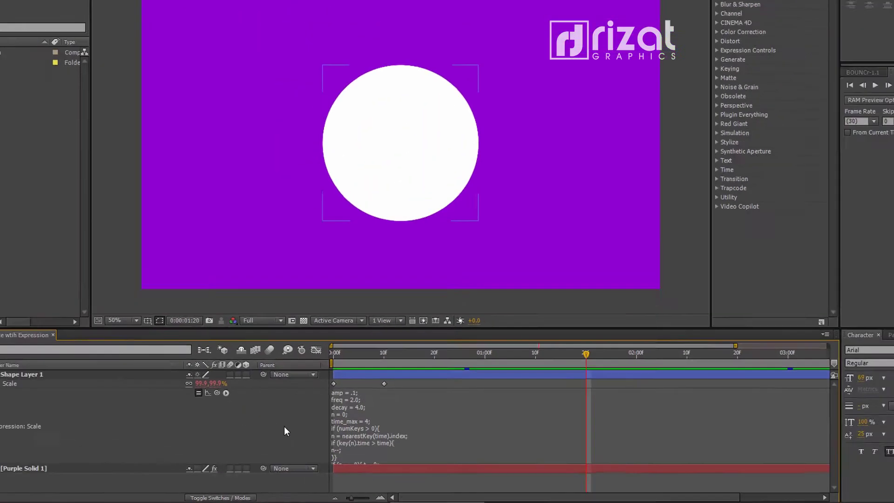
click(887, 144)
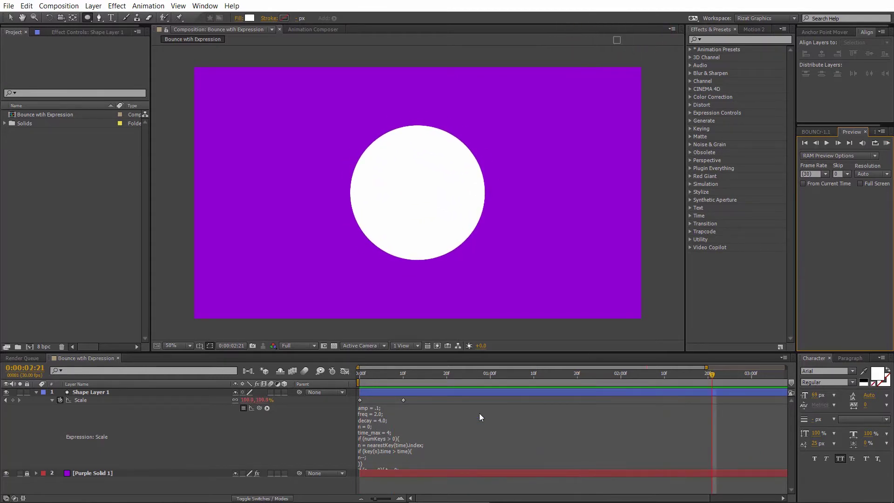
Step: Collapse Shape Layer 1's properties in the timeline and hide the layer
click(305, 440)
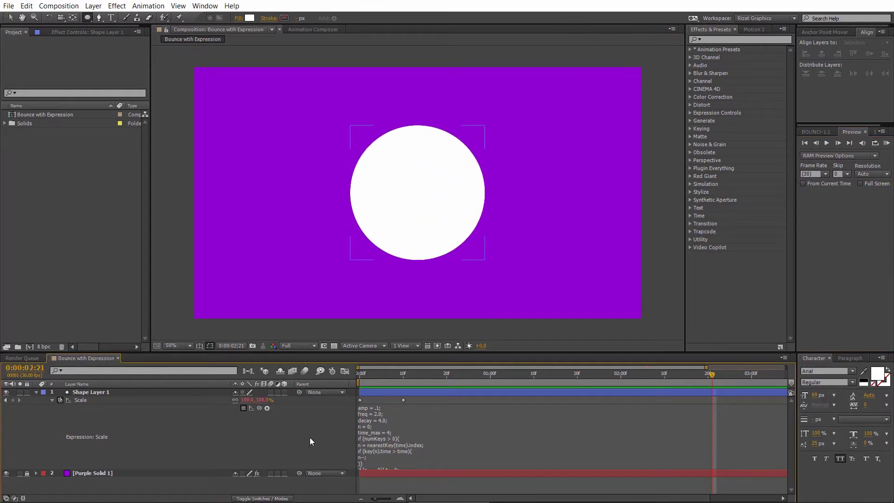
click(36, 394)
click(37, 392)
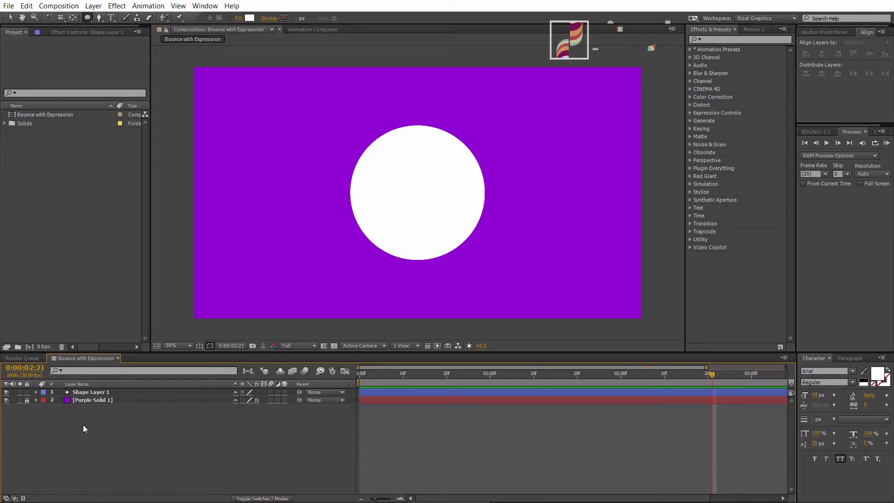
click(6, 392)
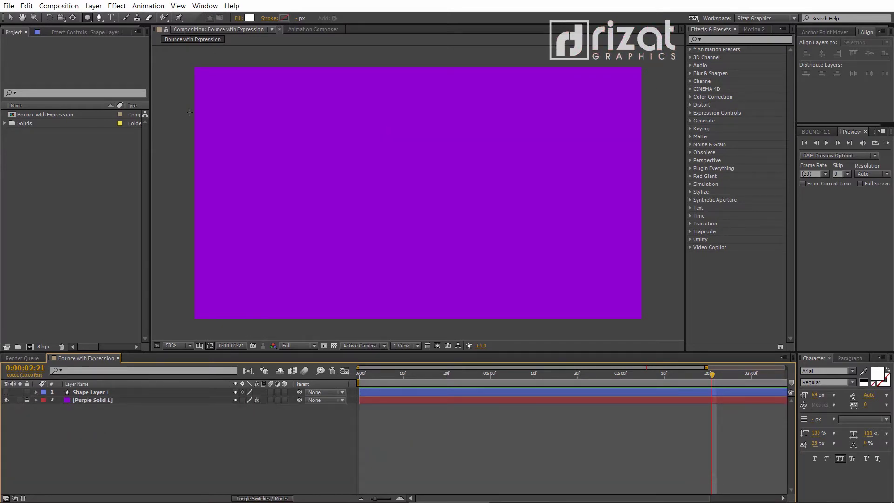
Step: Draw a small white circle near the centre of the composition on a new shape layer
drag(373, 173, 421, 216)
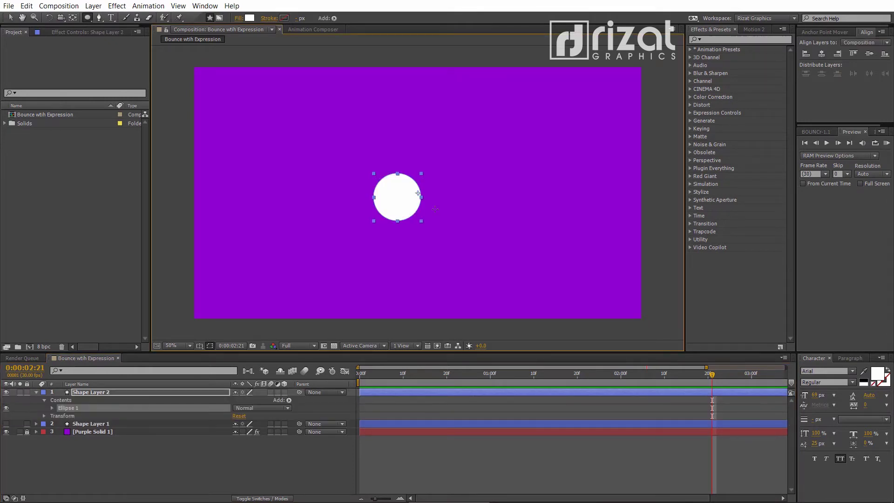
Step: Centre the small circle's anchor point on its shape and align the circle to the horizontal and vertical centre of the composition
click(828, 32)
click(822, 62)
click(868, 32)
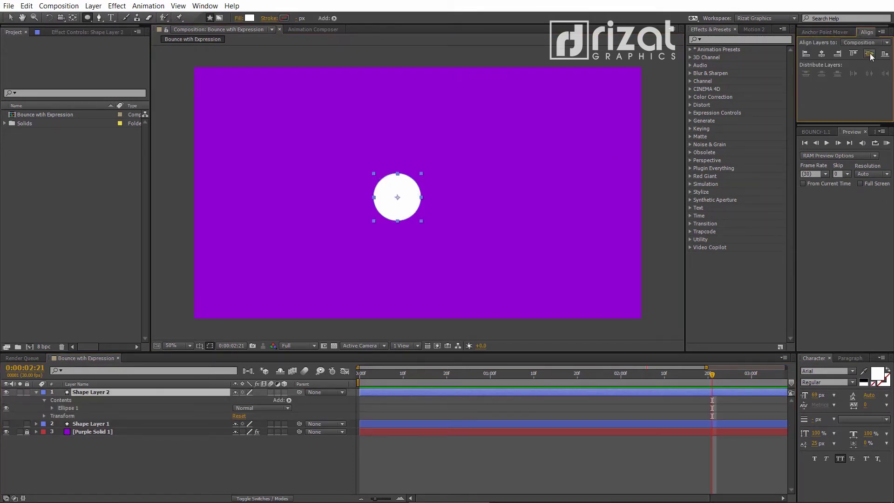
click(869, 53)
click(822, 53)
click(251, 466)
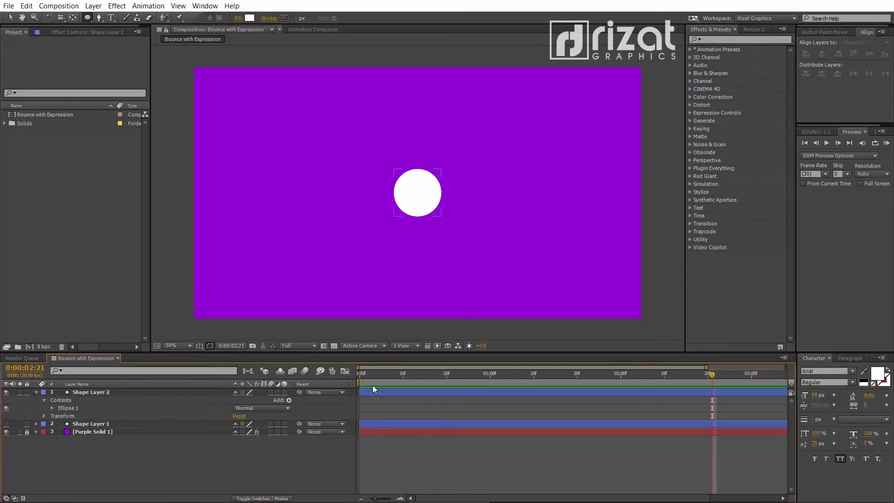
Step: Keyframe Shape Layer 2's Position at frame 10 with the circle lowered near the composition's bottom edge at 960, 930
click(366, 392)
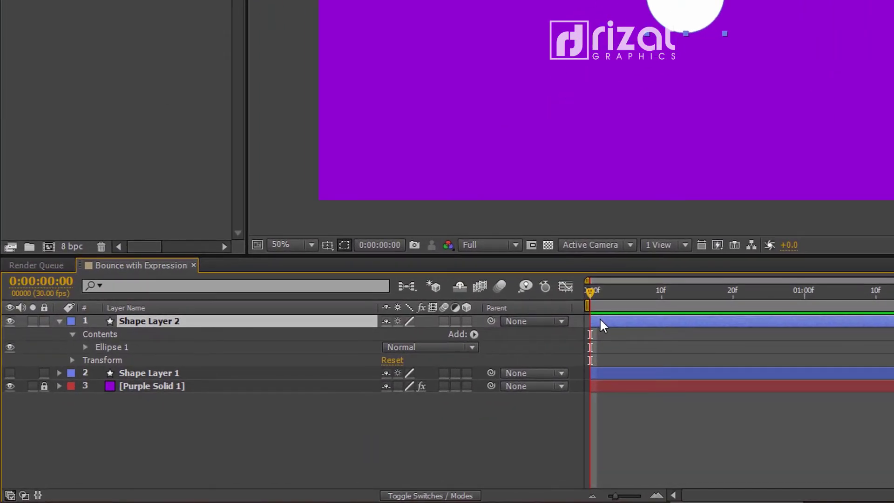
key(p)
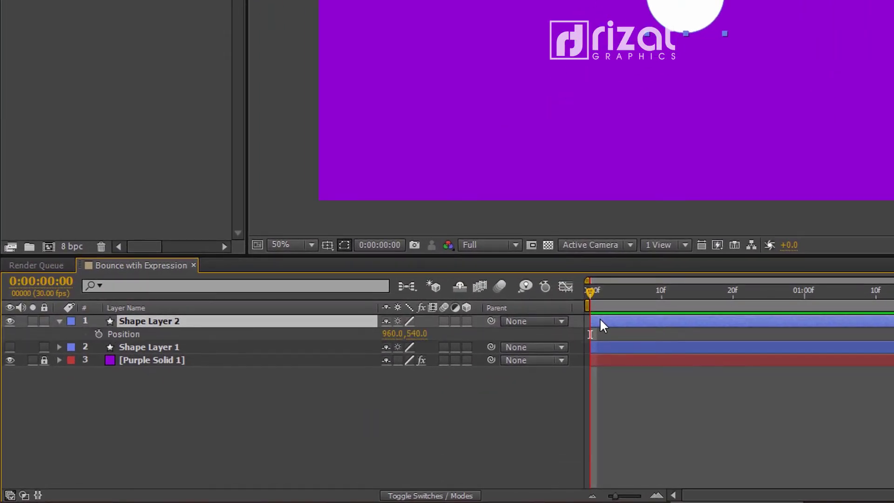
click(98, 333)
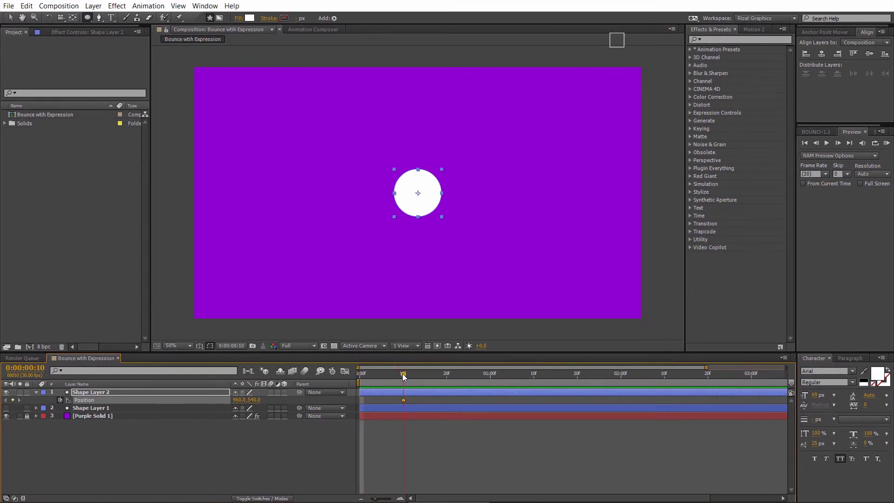
click(404, 373)
key(v)
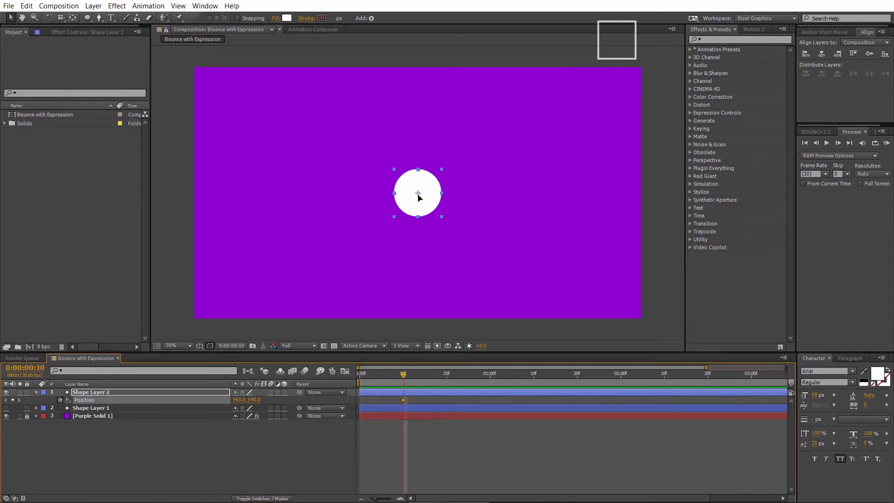
drag(419, 195, 420, 288)
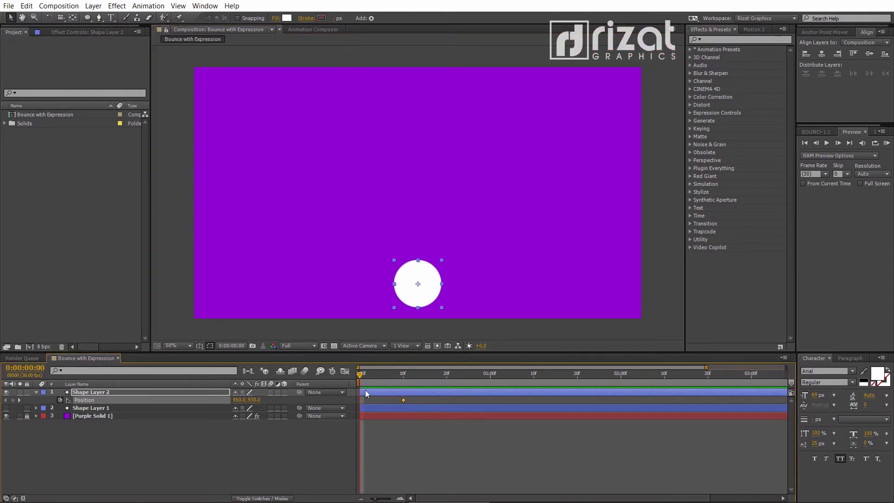
Step: Keyframe the circle's Position at frame 0 above the composition at about 960, -138 and preview the drop
drag(419, 269, 417, 34)
click(887, 144)
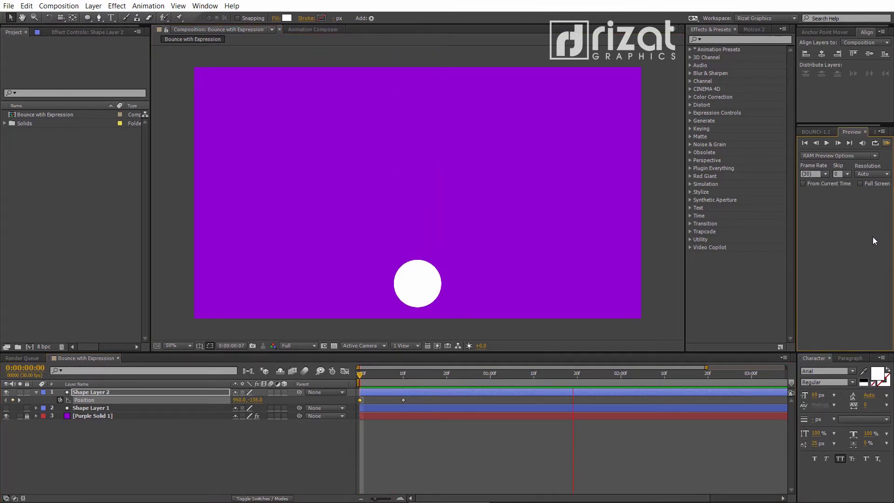
key(space)
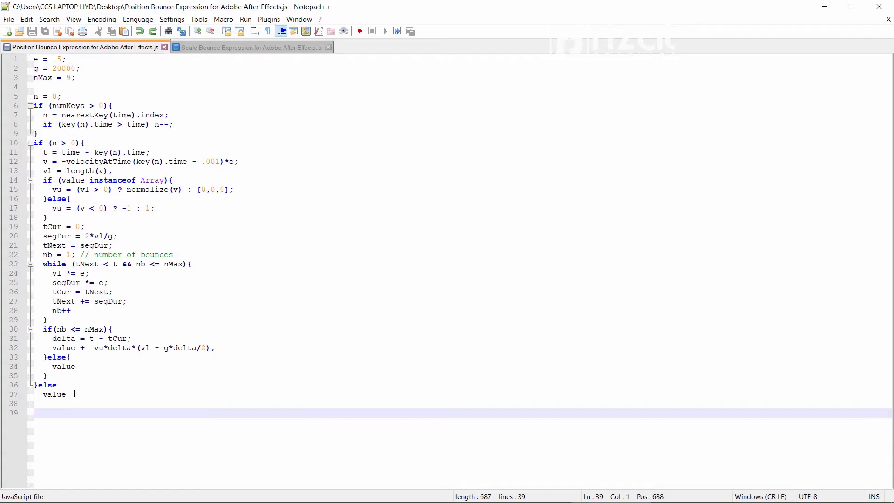
Step: Switch to Notepad++ and copy the complete position bounce expression, from e = .5 to the final value line
drag(68, 394, 35, 59)
right_click(62, 113)
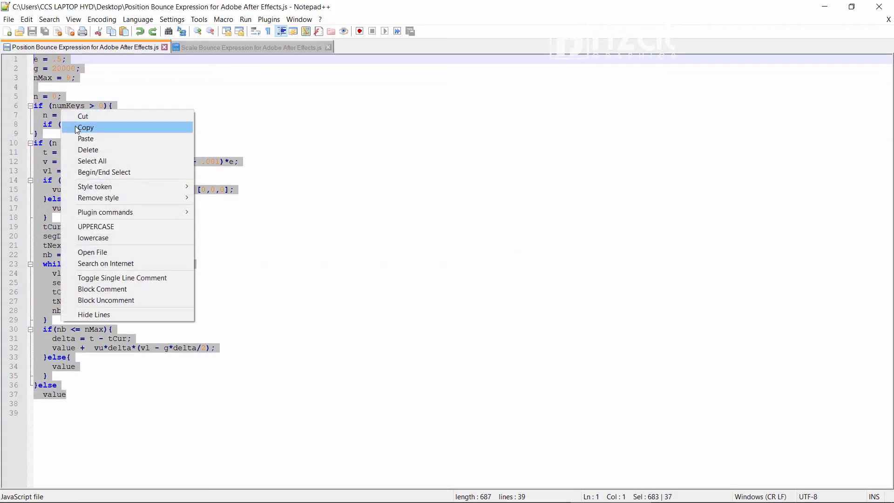
click(75, 125)
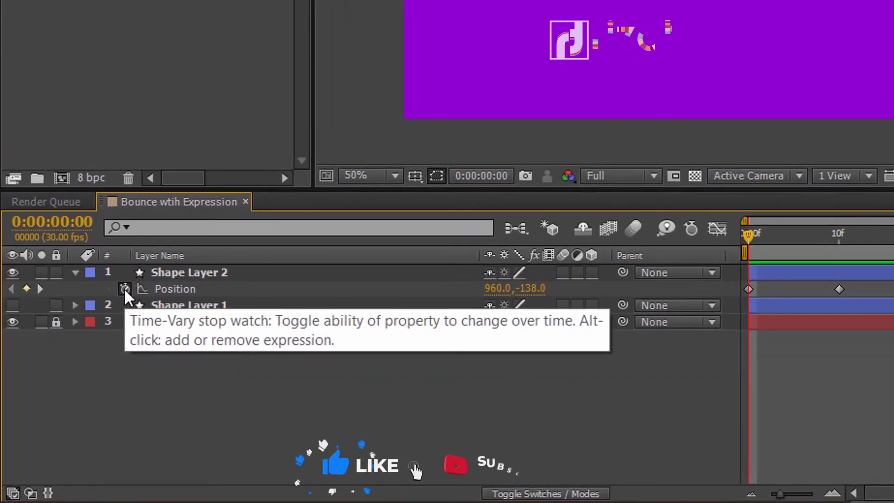
Step: Switch back to After Effects, add the copied bounce expression to Shape Layer 2's Position and preview the animation
alt+click(124, 287)
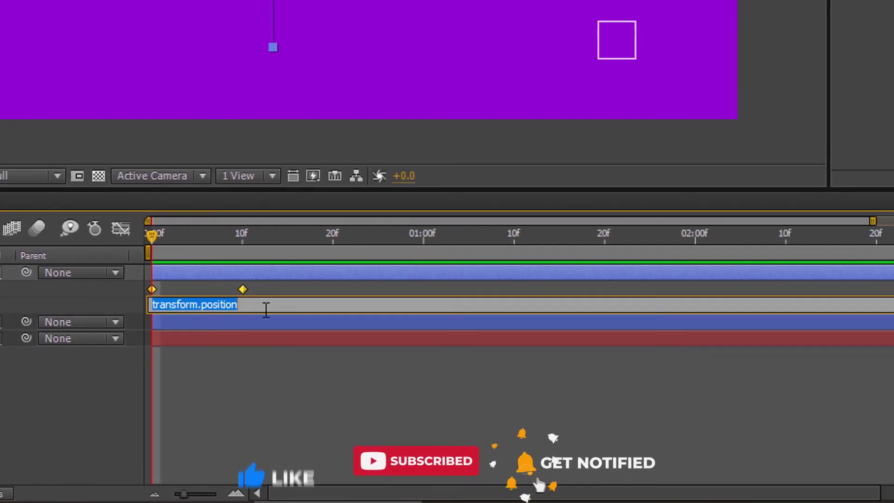
text(value)
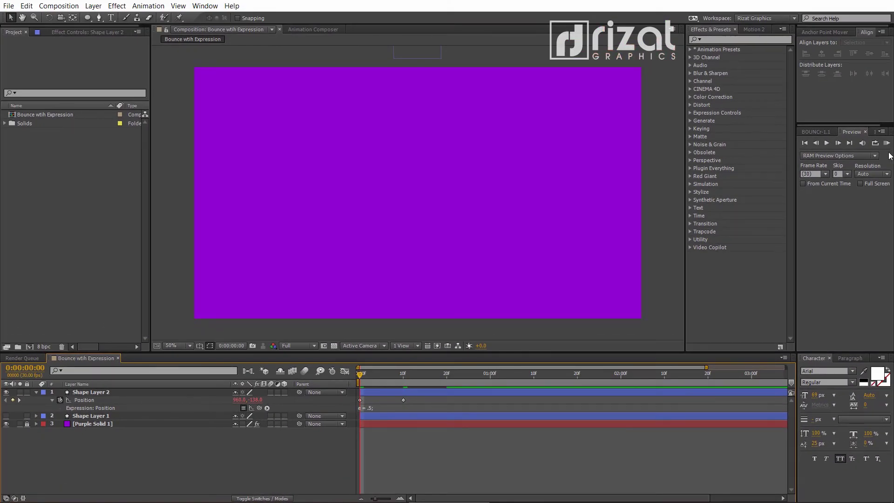
click(887, 144)
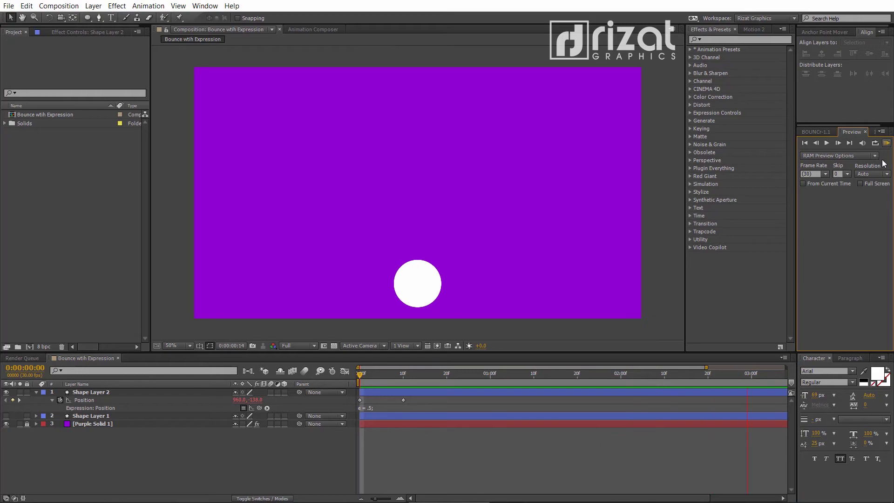
key(space)
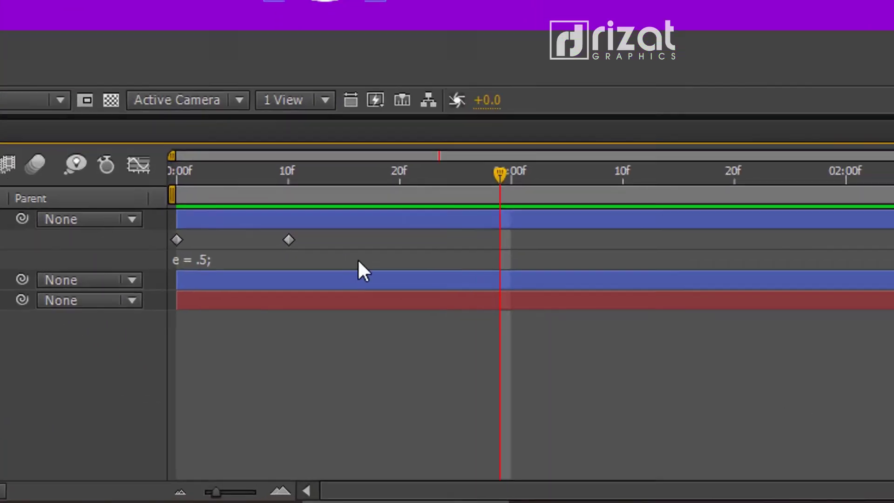
Step: Set g to 12000 in Shape Layer 2's Position expression and preview the bounce
click(424, 409)
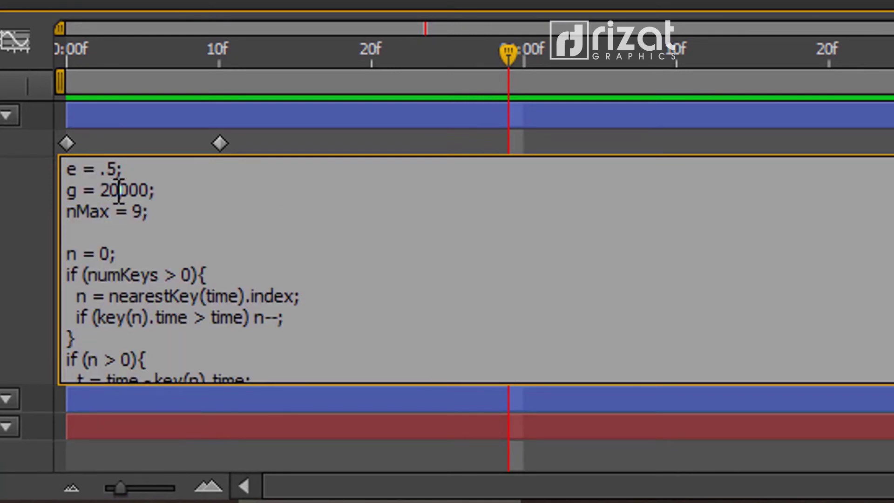
text(12)
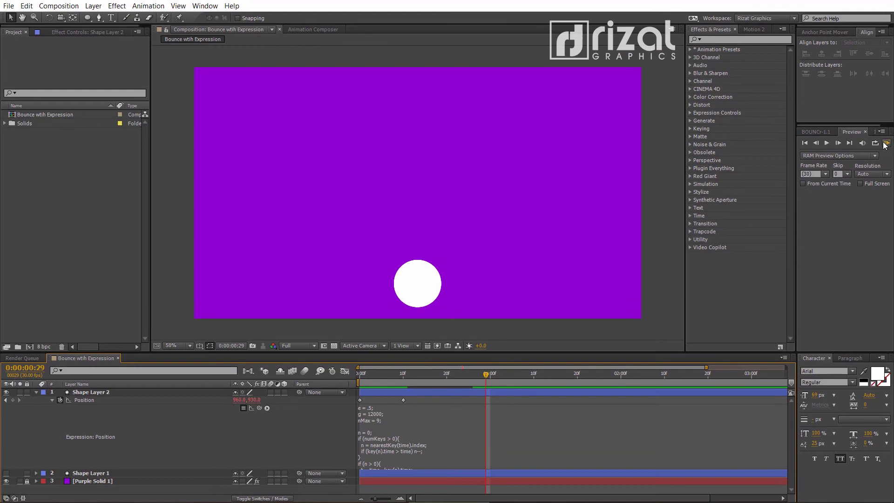
click(885, 144)
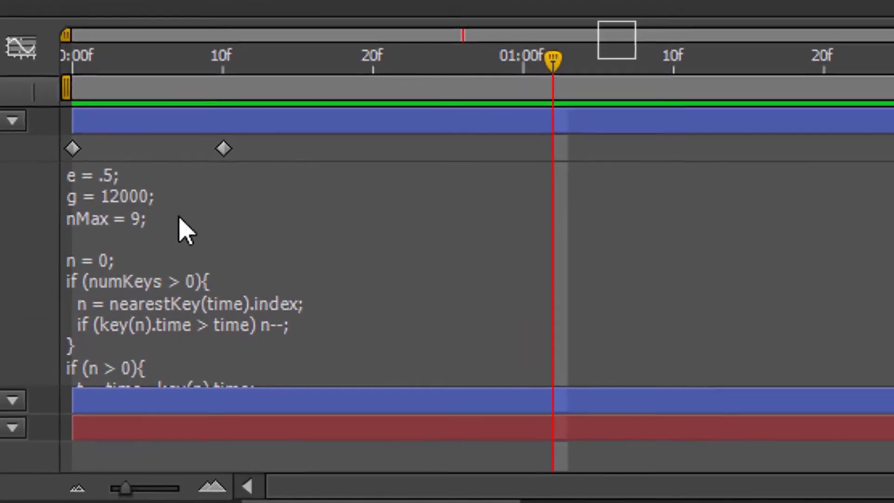
Step: Set e to .7 in Shape Layer 2's Position expression and preview the bounce
click(322, 361)
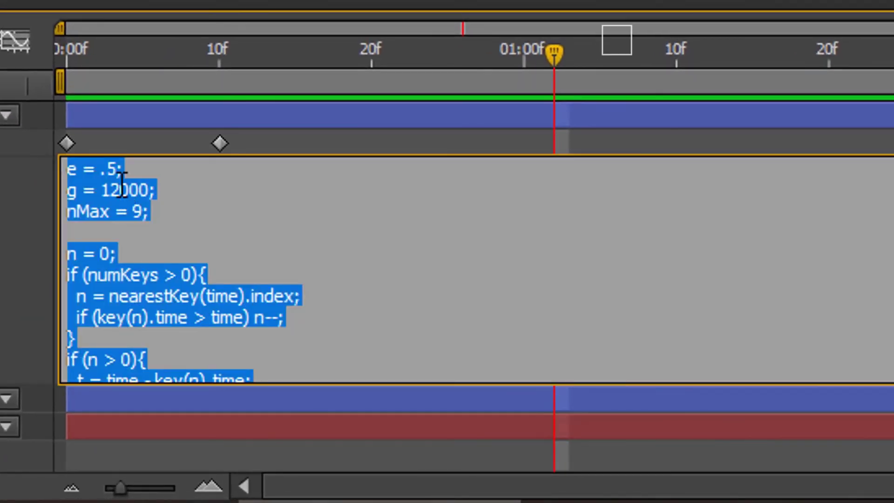
click(288, 332)
key(BackSpace)
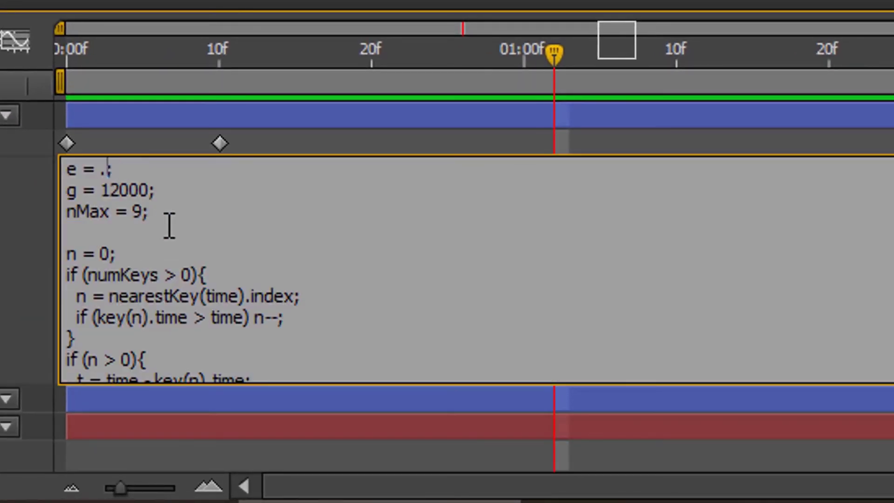
text(7)
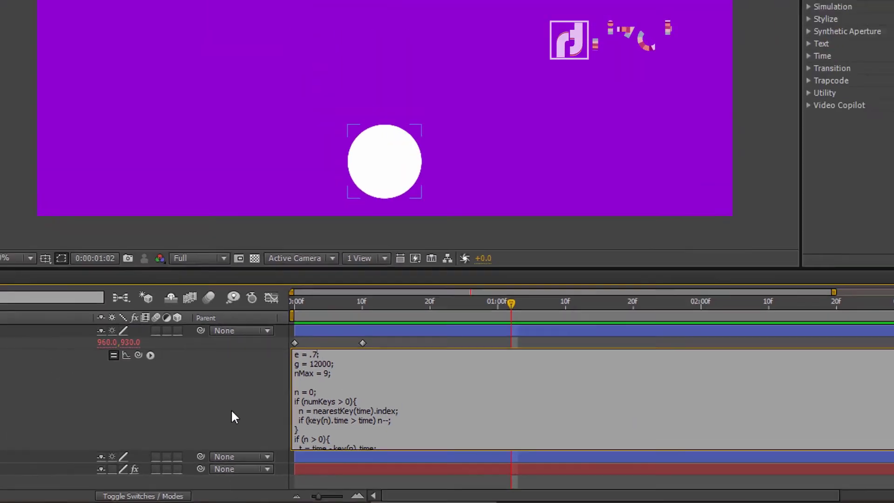
click(232, 411)
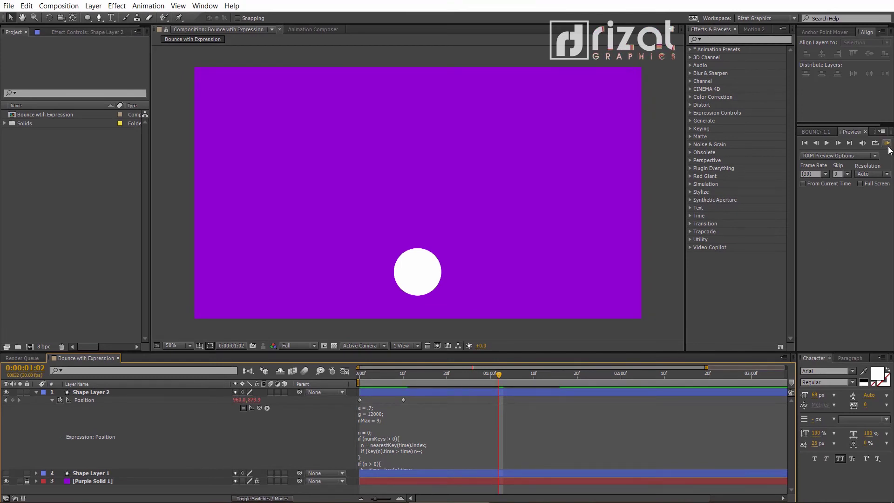
click(888, 145)
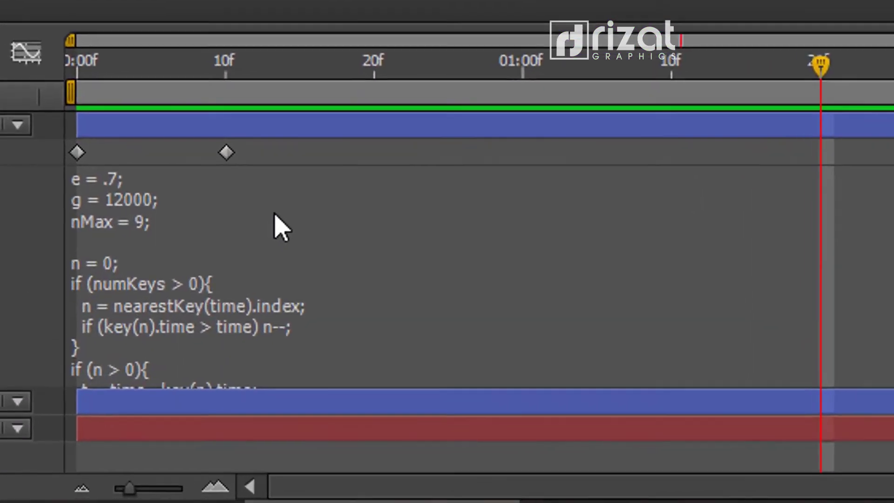
Step: Set g to 10000 in Shape Layer 2's Position expression and preview the bounce
click(357, 361)
click(122, 198)
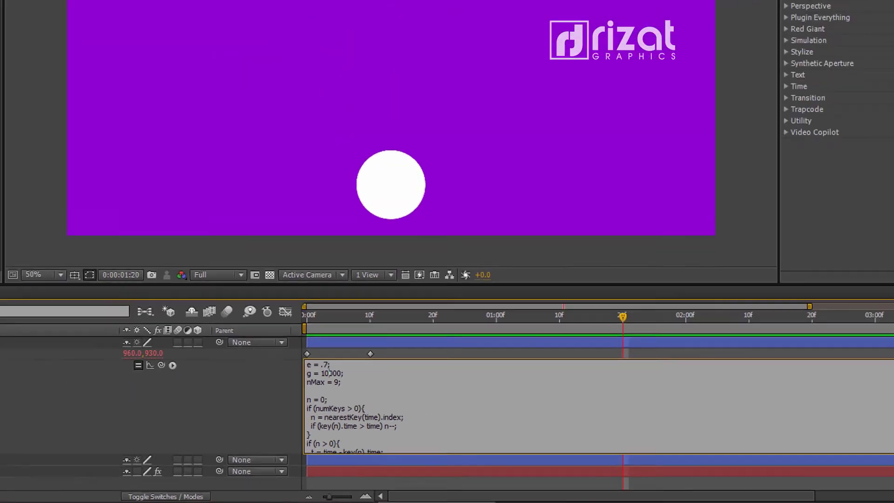
click(826, 262)
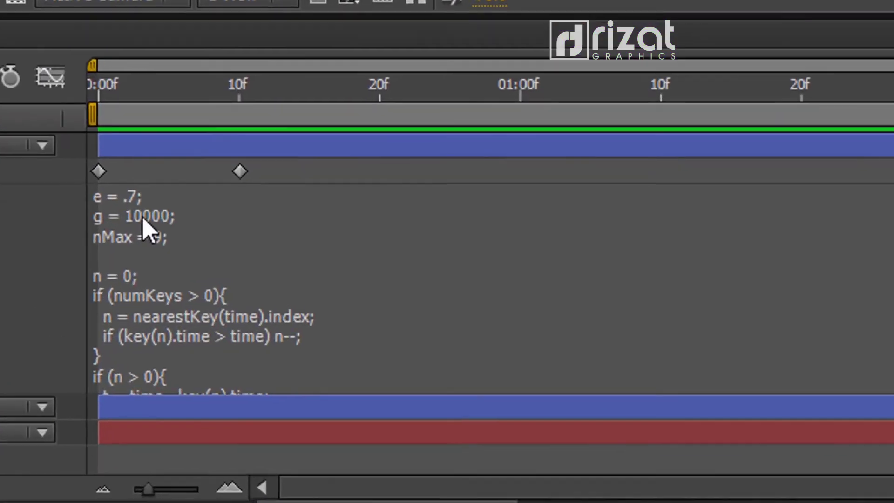
Step: Set g to 8000 in Shape Layer 2's Position expression and preview the bounce
click(374, 414)
click(114, 189)
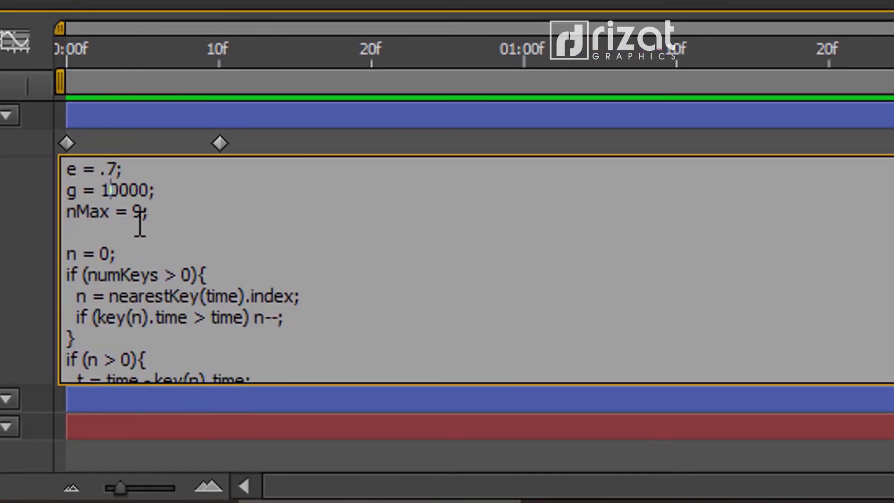
key(Delete)
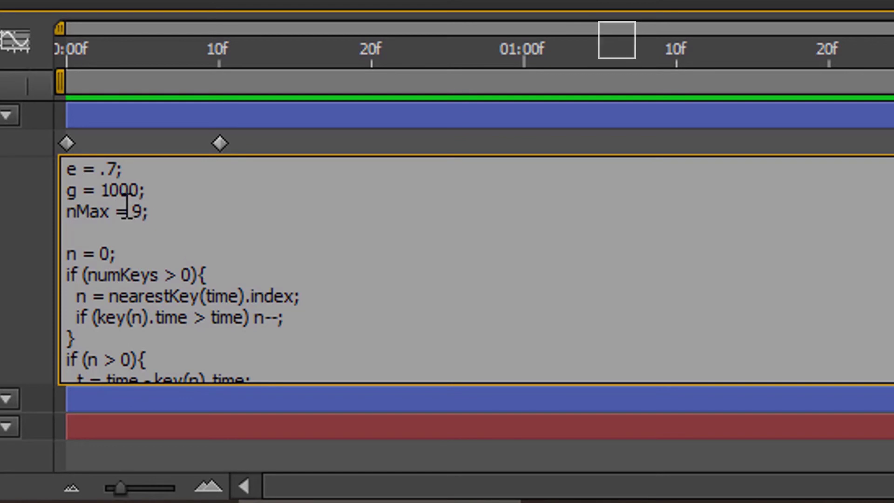
key(Delete)
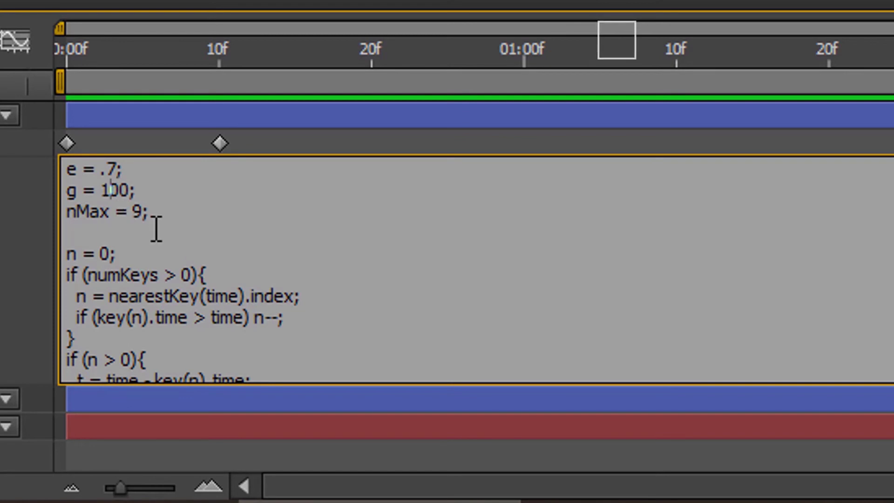
key(BackSpace)
text(80)
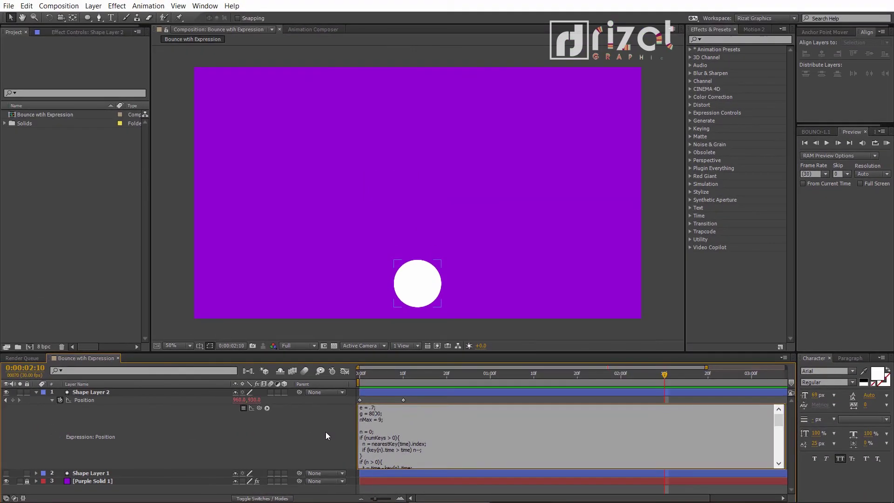
click(326, 431)
click(888, 143)
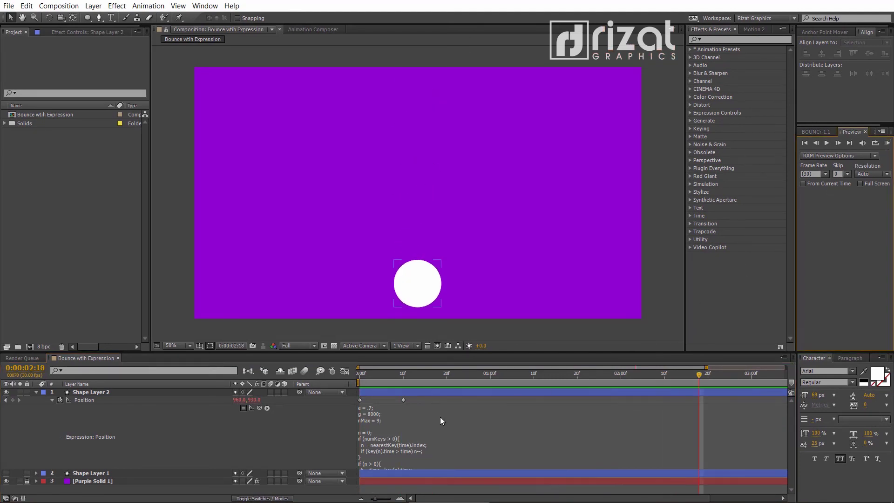
Step: Set g to 5000 in Shape Layer 2's Position expression and preview the bounce
click(375, 415)
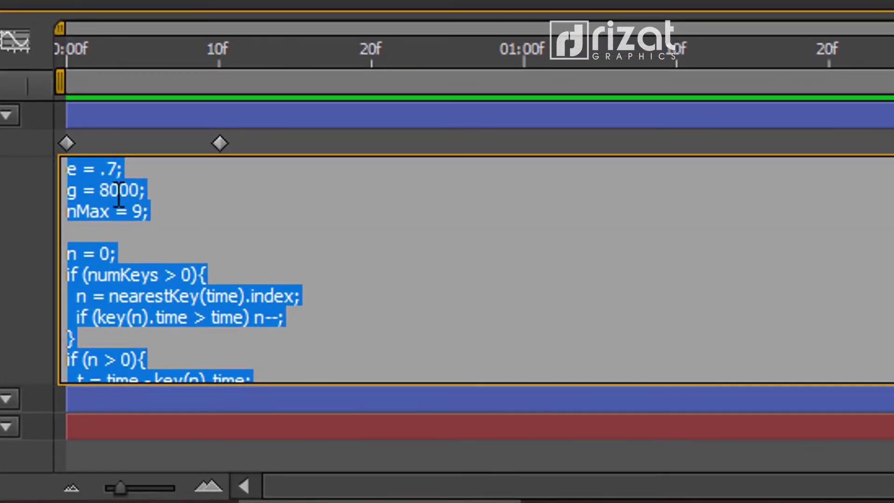
click(110, 191)
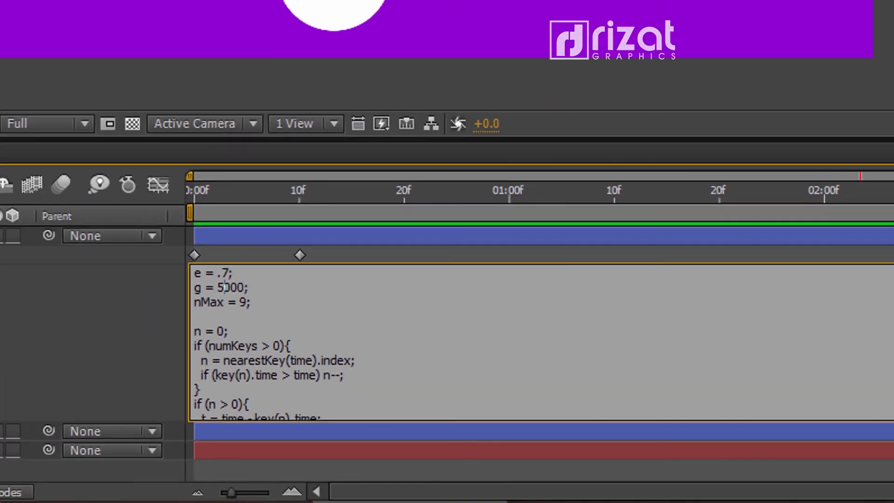
click(770, 282)
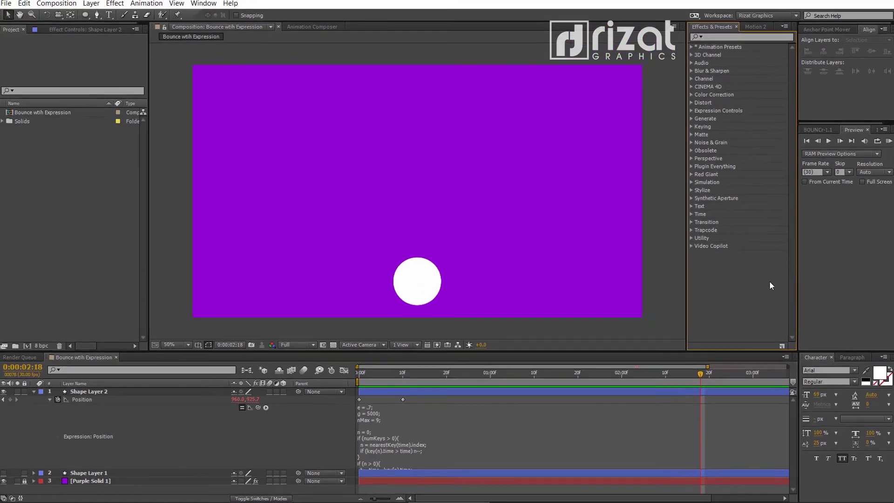
click(887, 145)
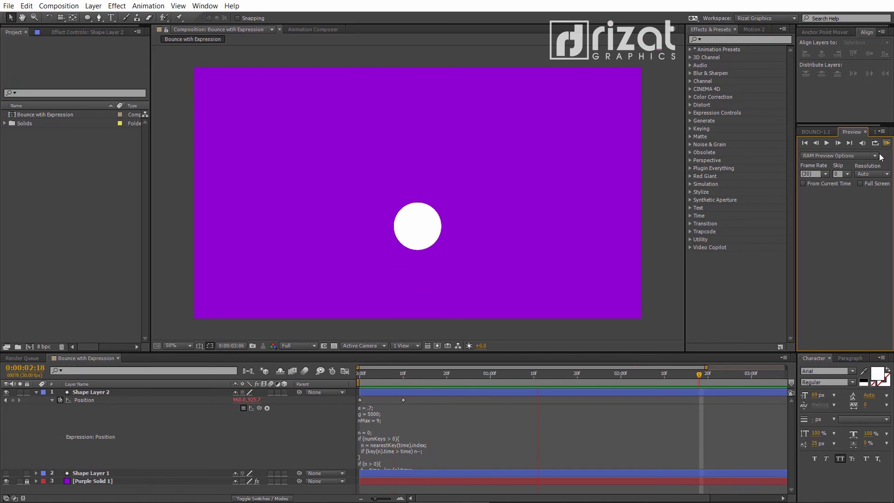
key(space)
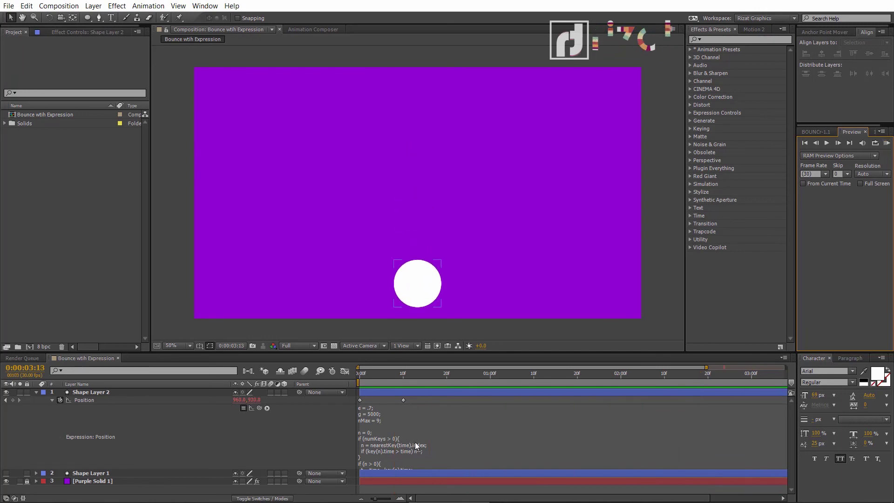
click(416, 445)
click(388, 428)
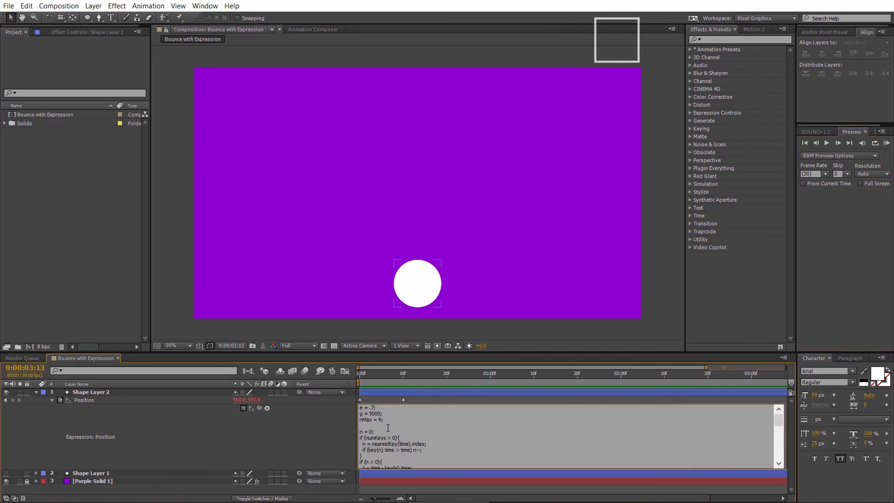
click(296, 446)
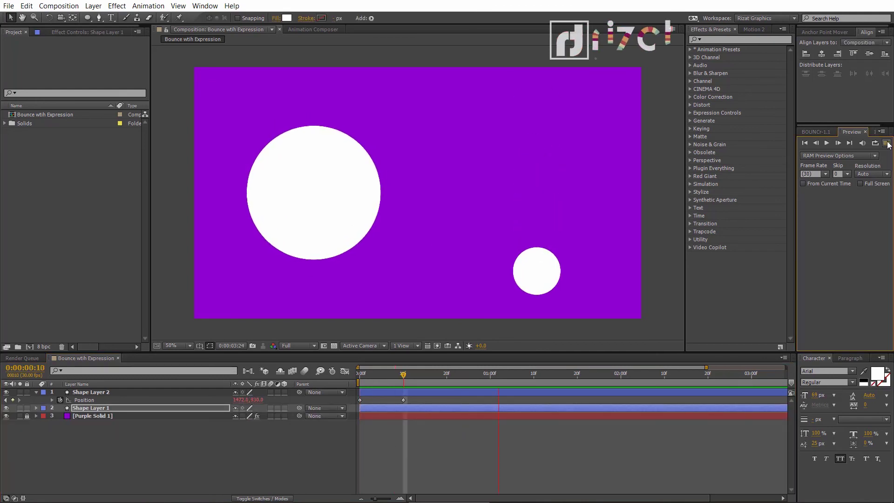